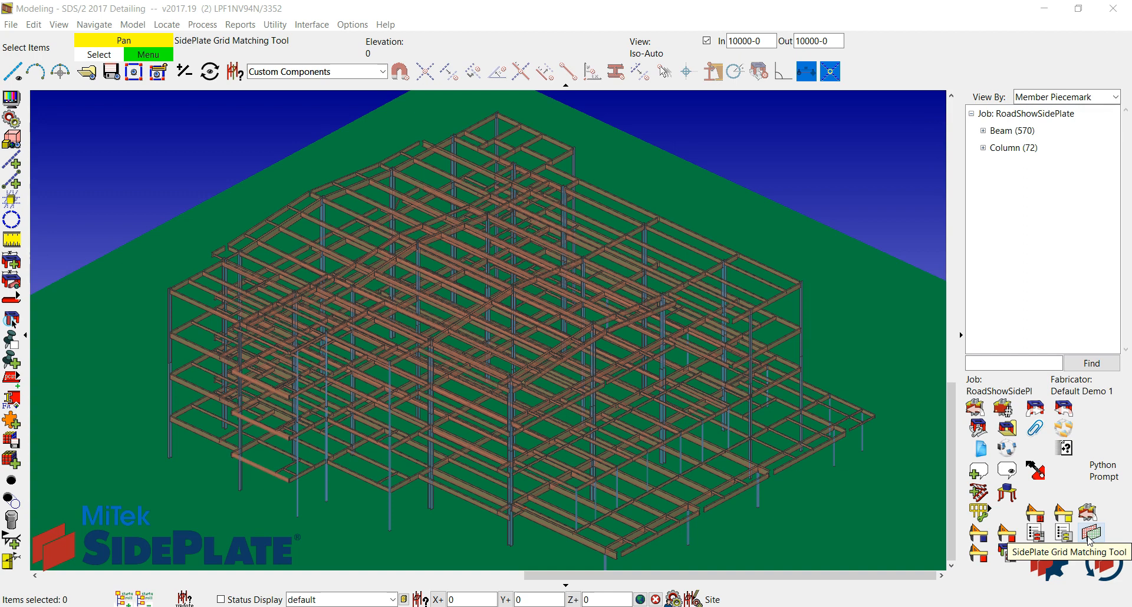
# - Open the SidePlate Grid Matching Tool, maximize its window and look over the green detailing grid and the red XML grid
pyautogui.click(1091, 534)
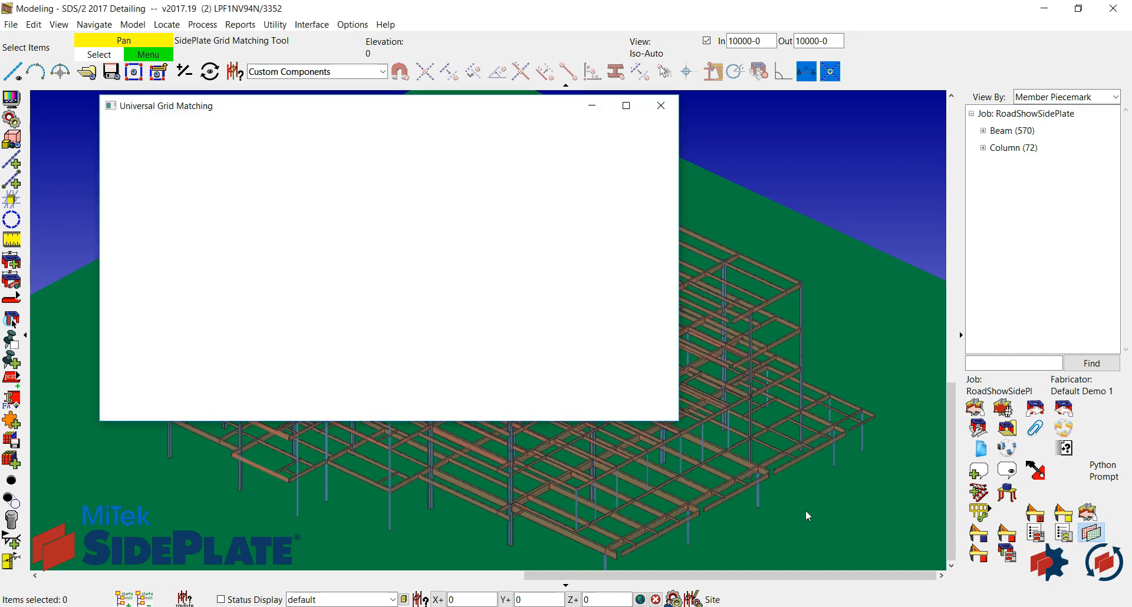
pyautogui.click(628, 106)
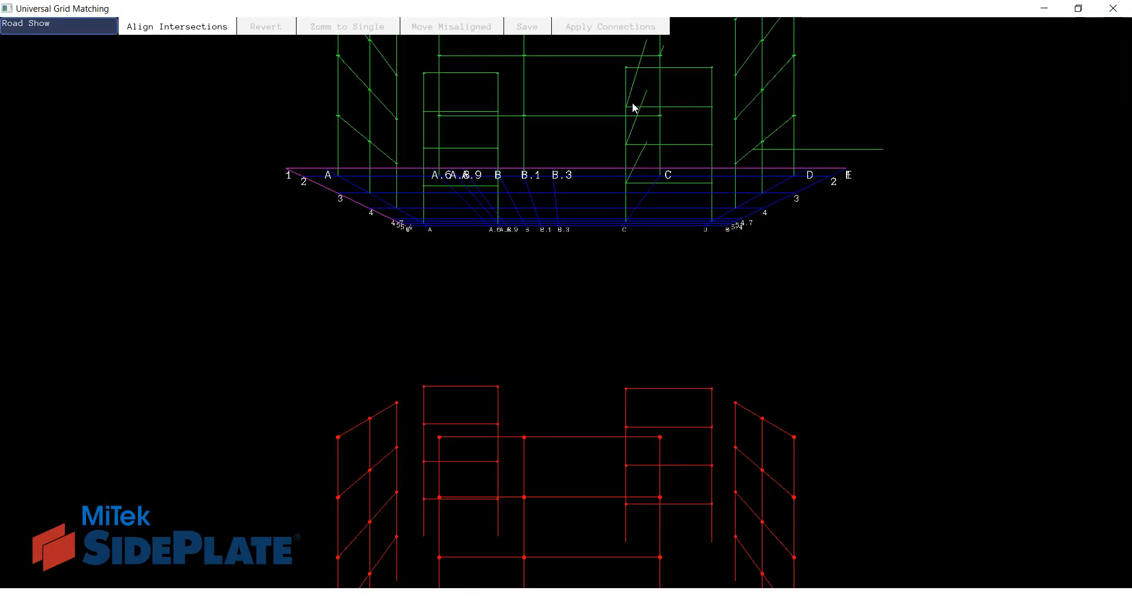
pyautogui.moveTo(645, 145); pyautogui.dragTo(658, 214)
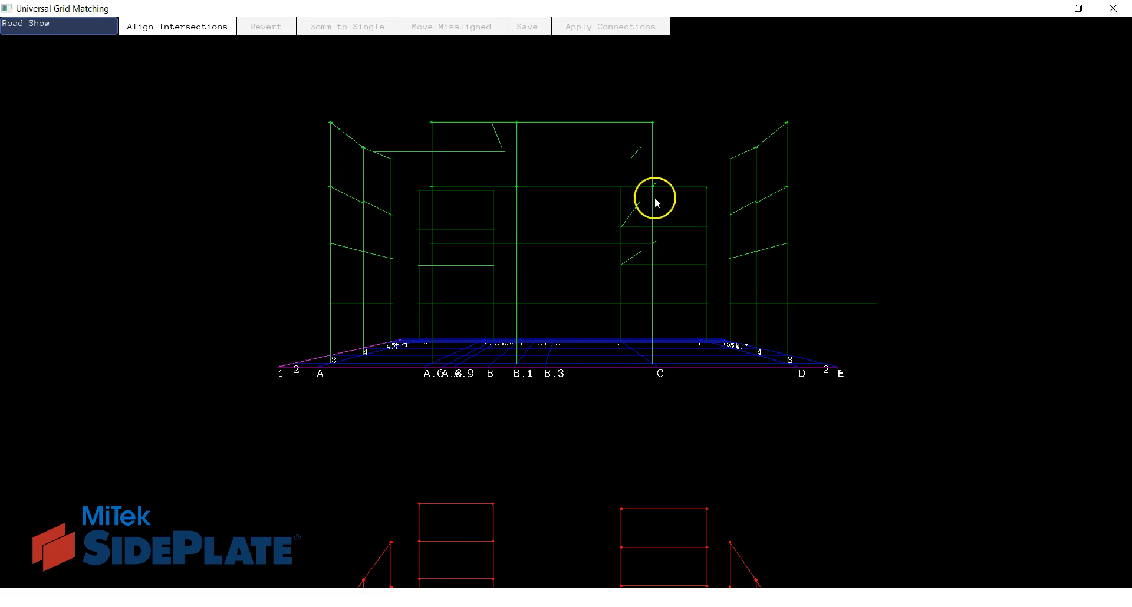
pyautogui.moveTo(623, 411); pyautogui.dragTo(623, 275)
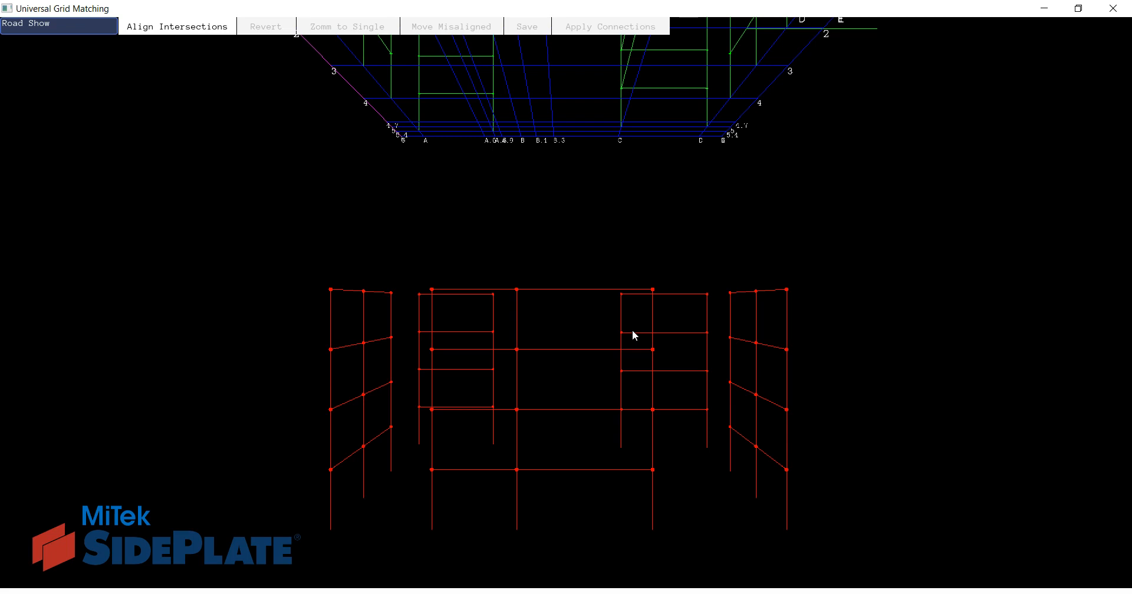
pyautogui.moveTo(579, 235); pyautogui.dragTo(559, 307)
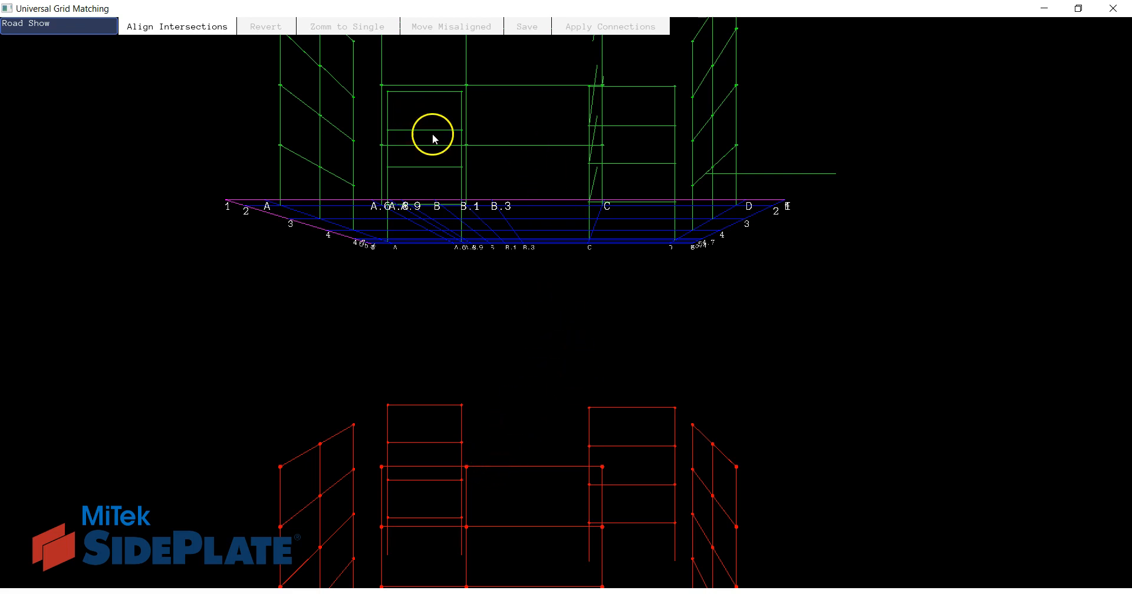
# - Check the connection ID, grid lines and elevation of the red roof intersections at A.6/2 and B.1/2
pyautogui.click(437, 359)
pyautogui.scroll(10, 407, 359)
pyautogui.moveTo(406, 376); pyautogui.dragTo(419, 362, button='middle')
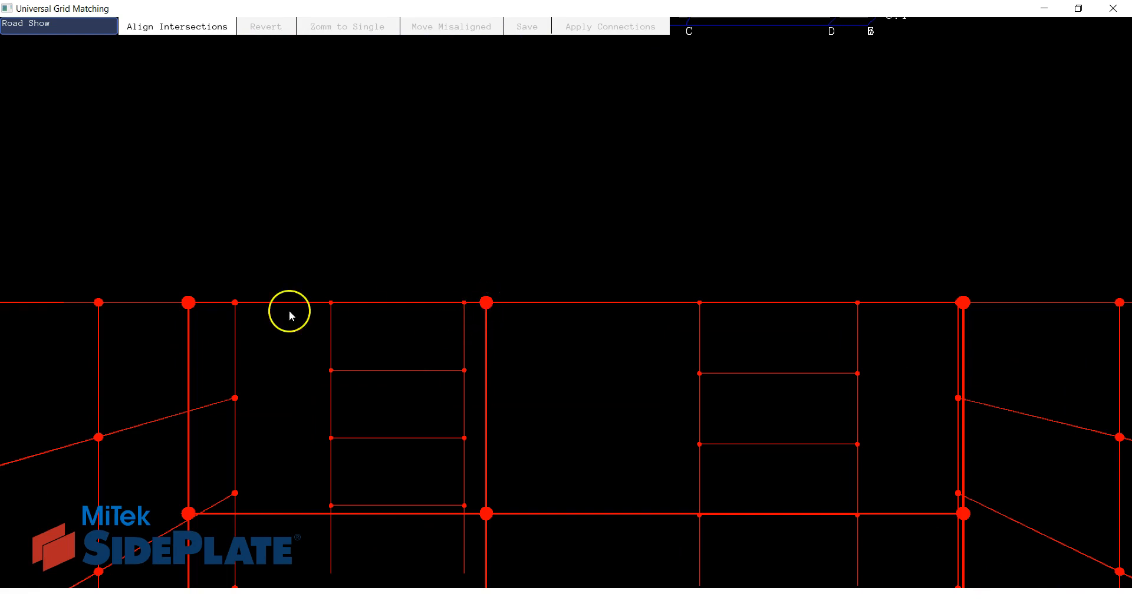
pyautogui.click(189, 303)
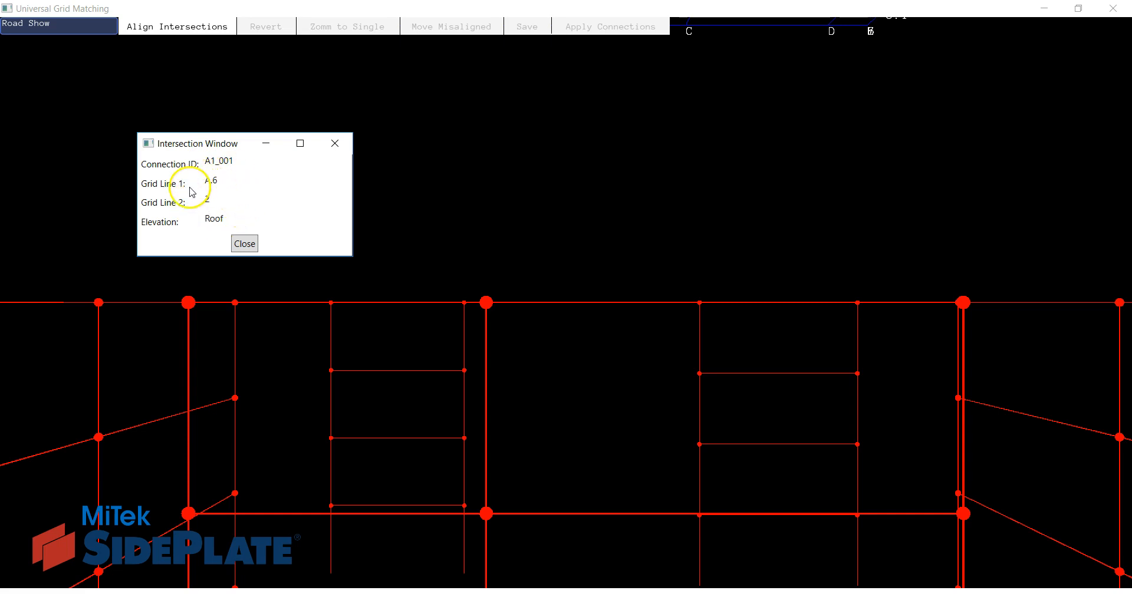
pyautogui.click(235, 249)
pyautogui.click(487, 302)
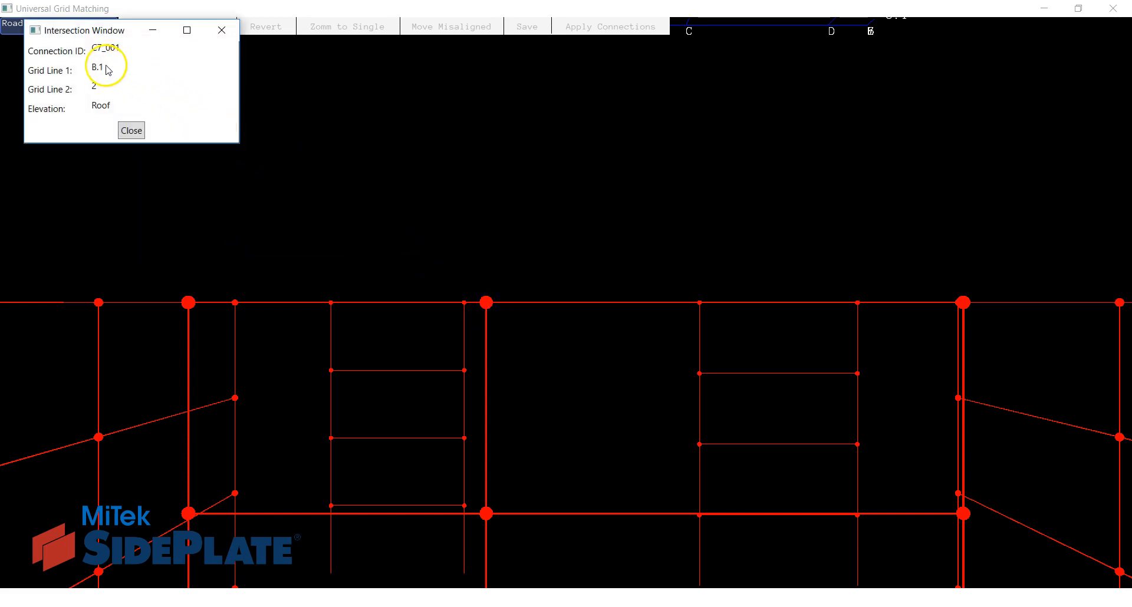
pyautogui.click(131, 130)
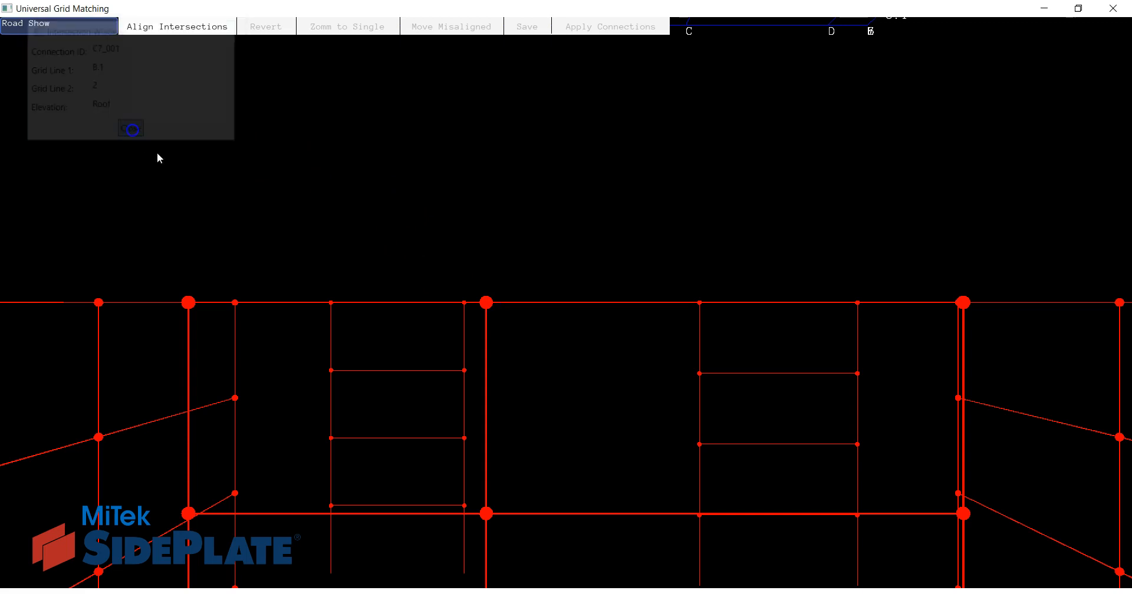
# - Check the grid lines and elevation of the green top-level intersections at 2/A.6 and 2/B.1
pyautogui.moveTo(413, 186); pyautogui.dragTo(428, 305)
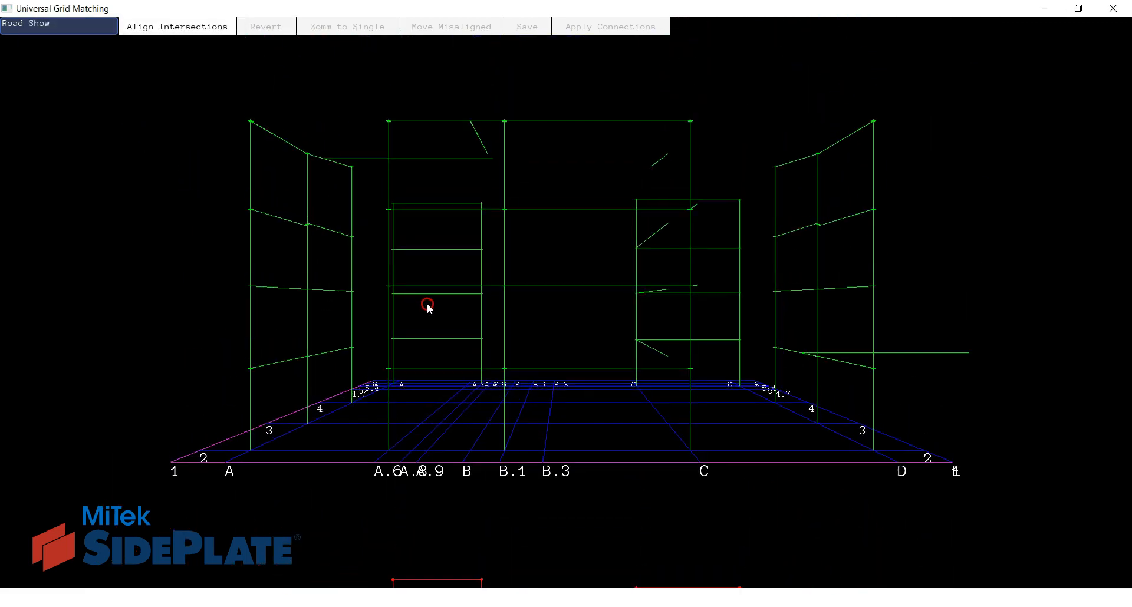
pyautogui.scroll(6, 437, 177)
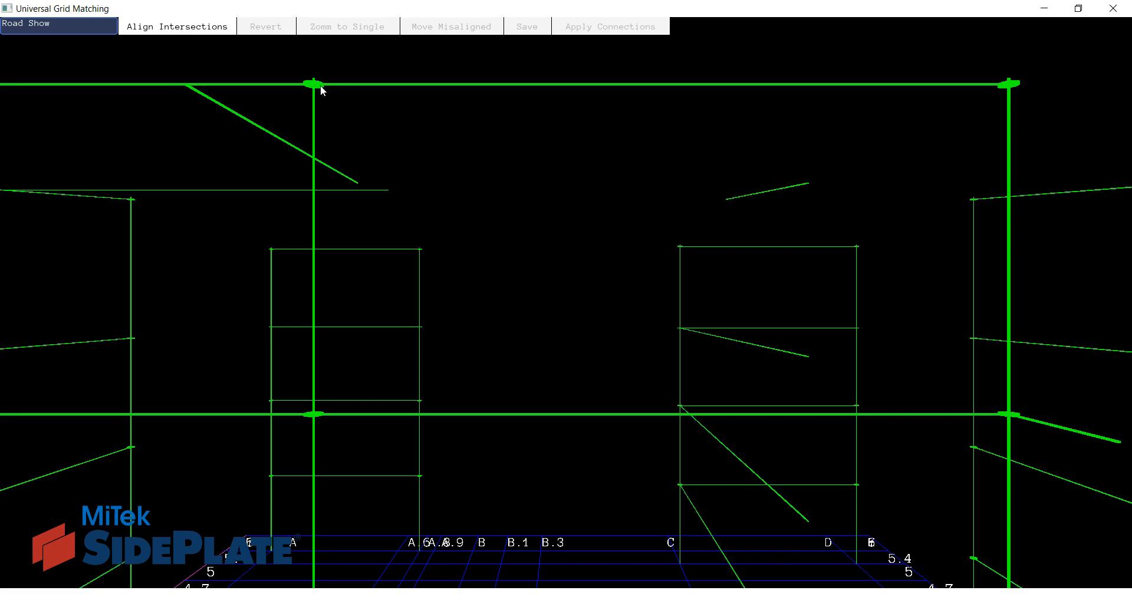
pyautogui.moveTo(320, 86); pyautogui.dragTo(387, 359)
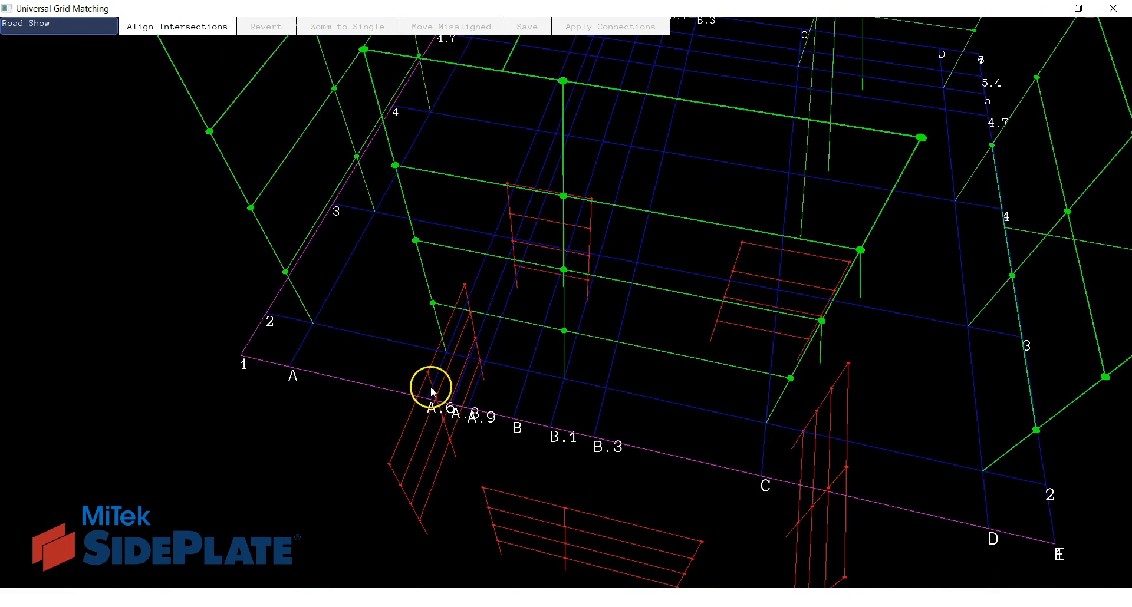
pyautogui.moveTo(495, 246); pyautogui.dragTo(513, 277)
pyautogui.scroll(3, 453, 232)
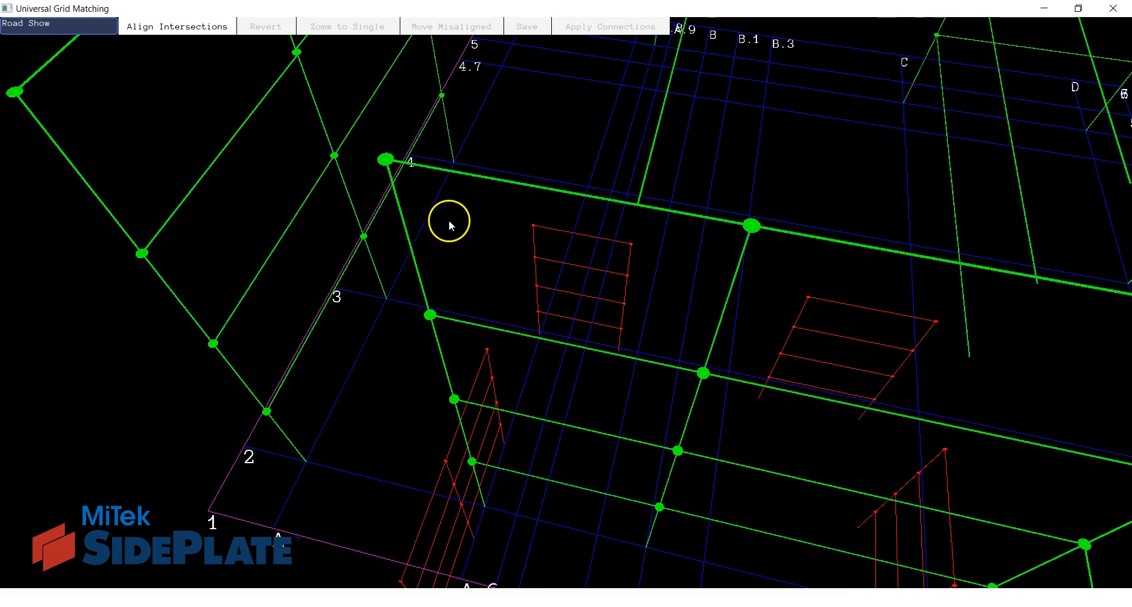
pyautogui.click(383, 157)
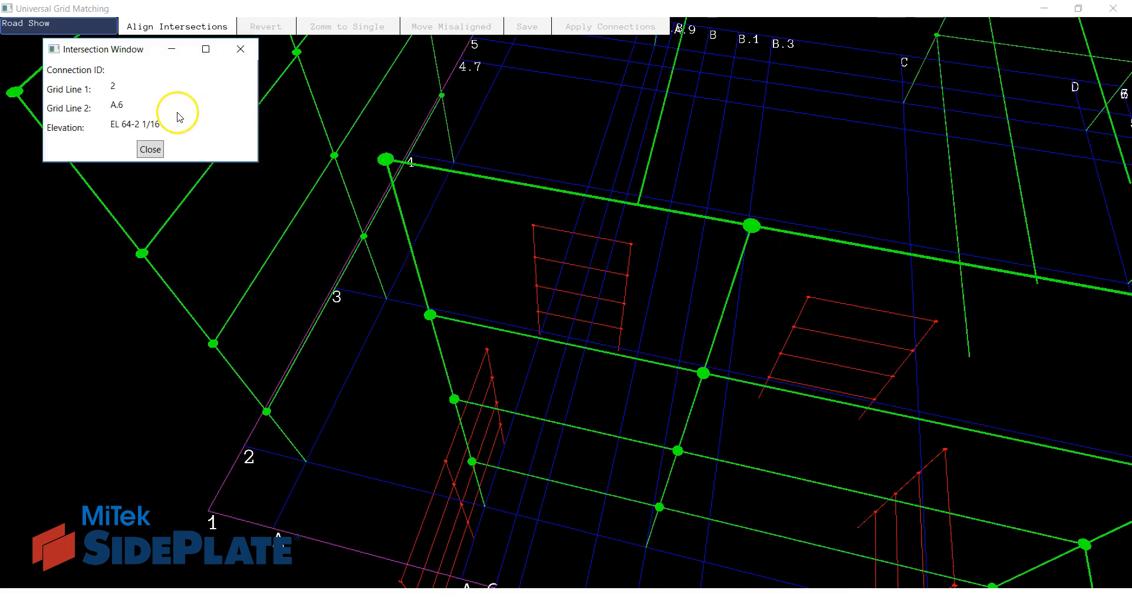
pyautogui.click(248, 52)
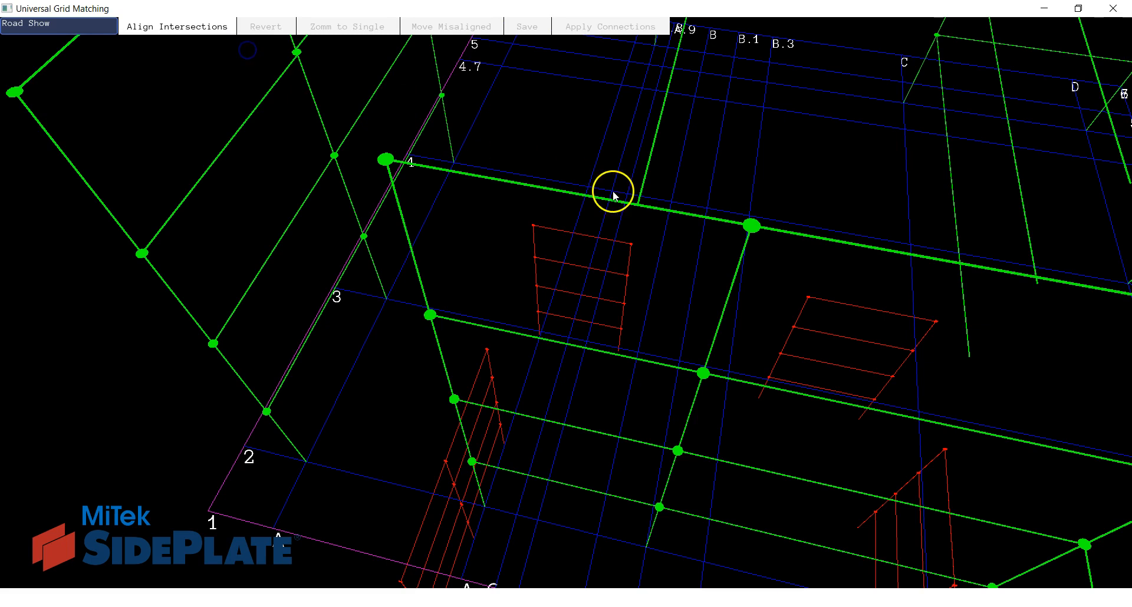
pyautogui.click(752, 226)
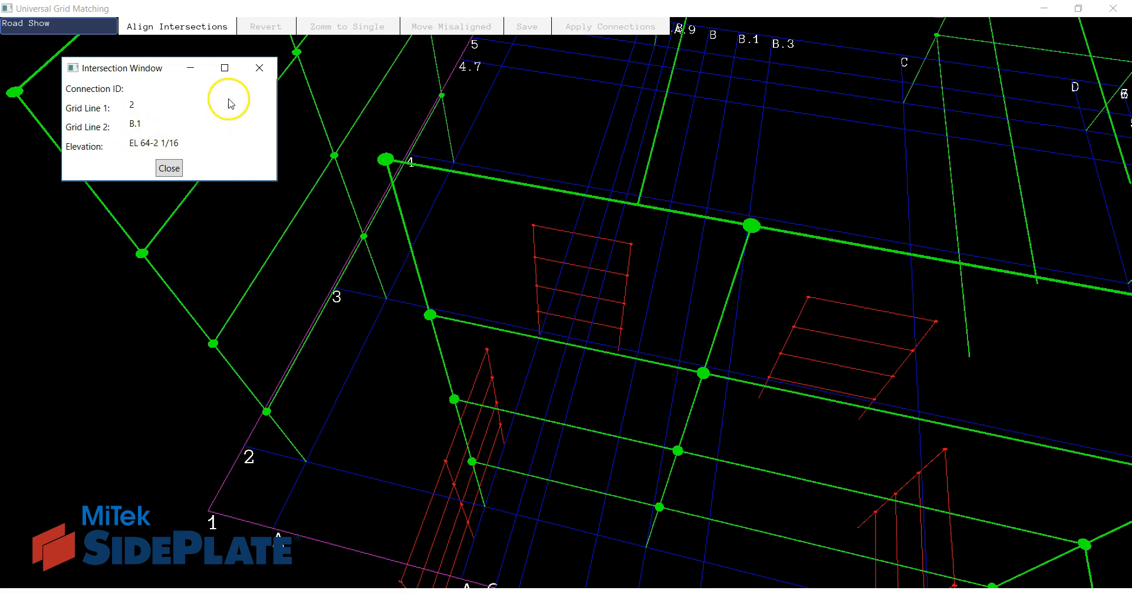
pyautogui.click(259, 67)
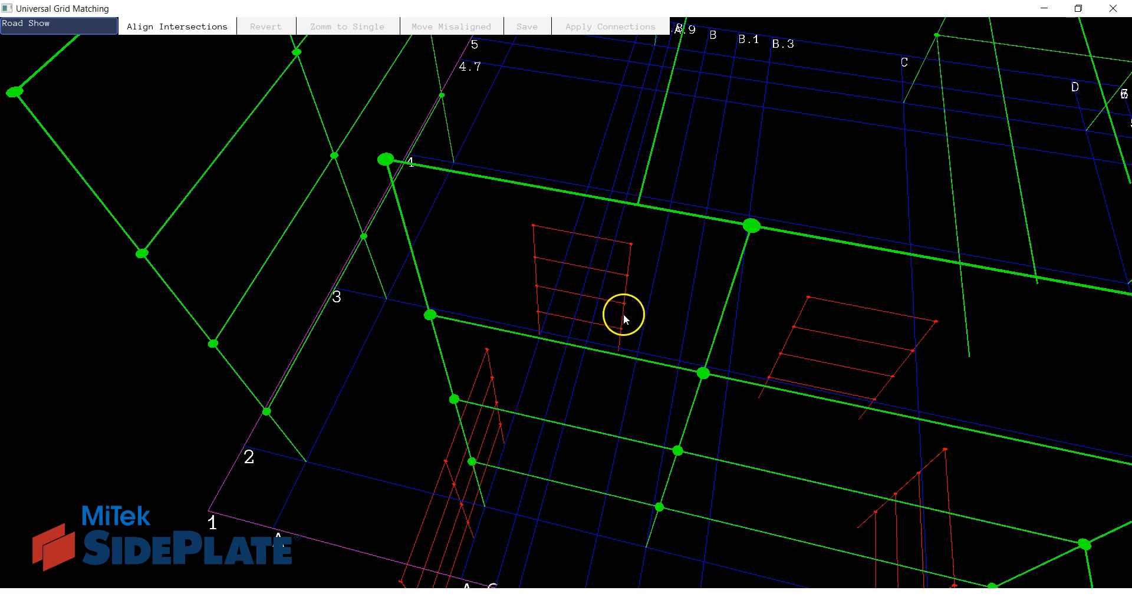
# - Align the red roof intersections A.6/2 and B.1/2 with the corresponding green top-level detailing intersections
pyautogui.scroll(-5, 624, 314)
pyautogui.moveTo(612, 472); pyautogui.dragTo(613, 359)
pyautogui.scroll(8, 558, 292)
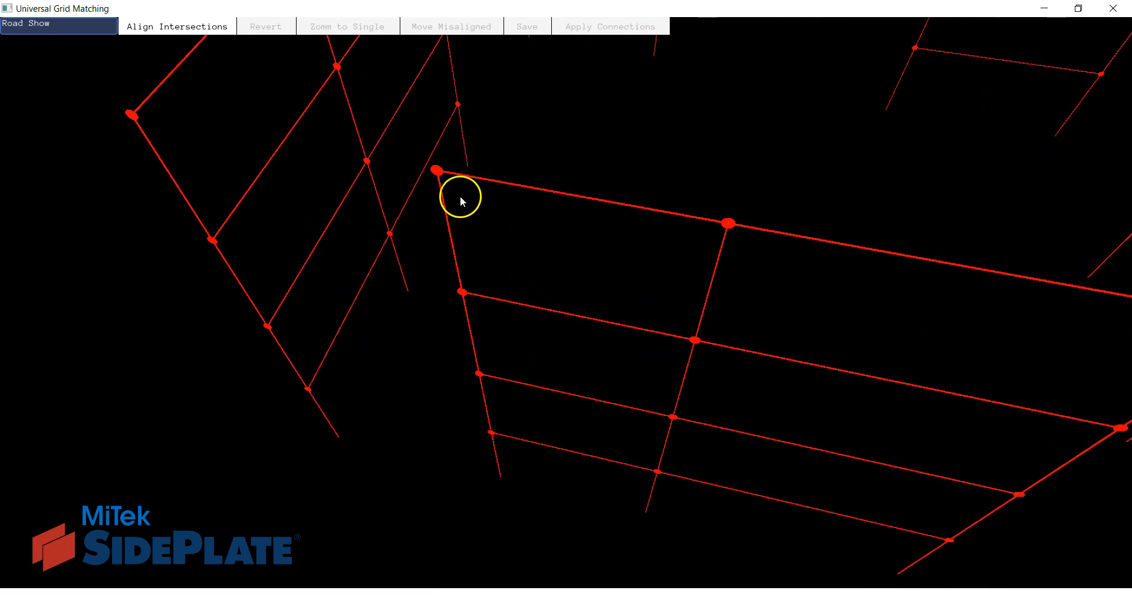
pyautogui.click(182, 32)
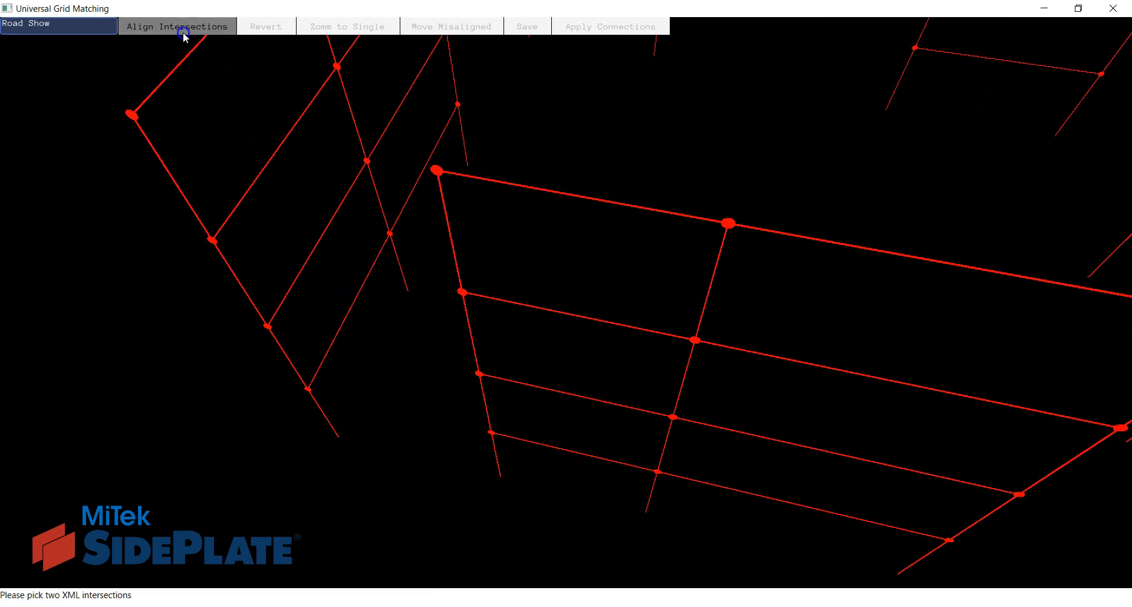
pyautogui.click(437, 171)
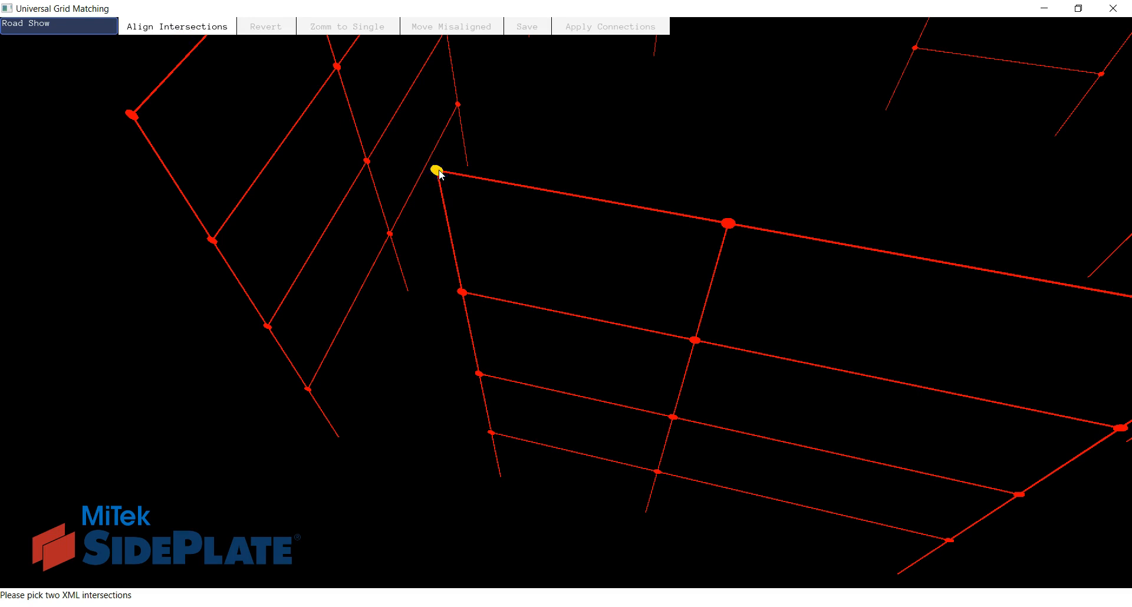
pyautogui.click(727, 223)
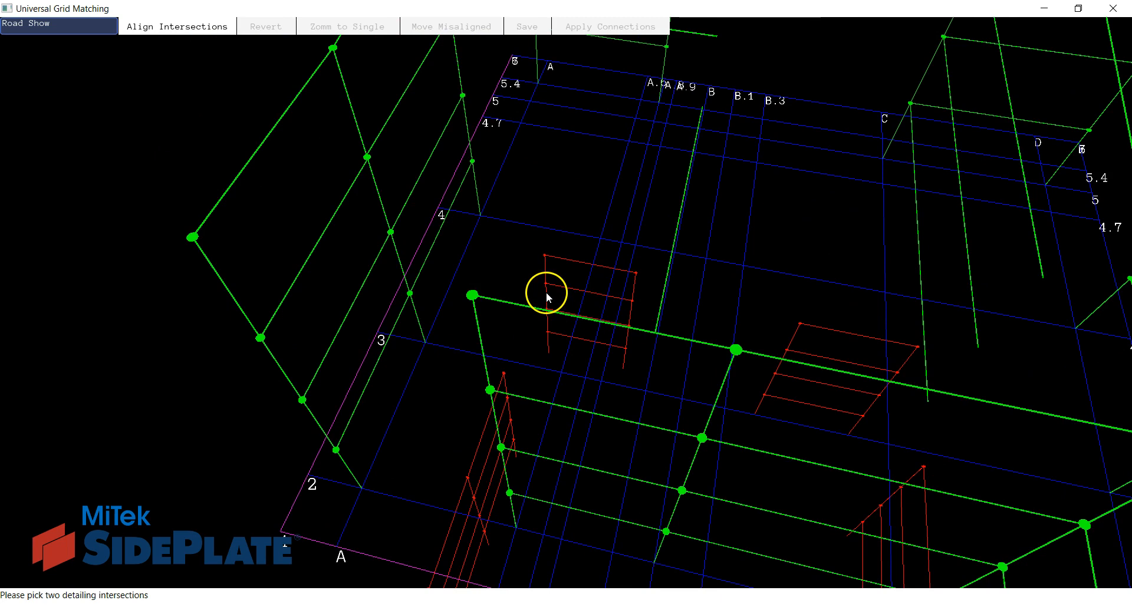
pyautogui.click(475, 295)
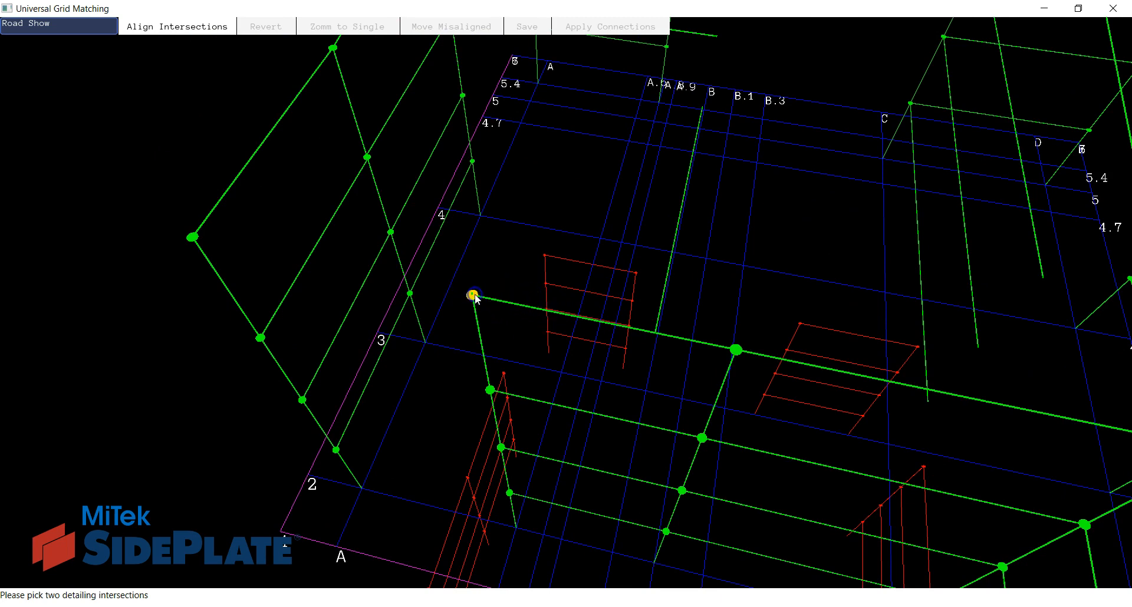
pyautogui.click(736, 350)
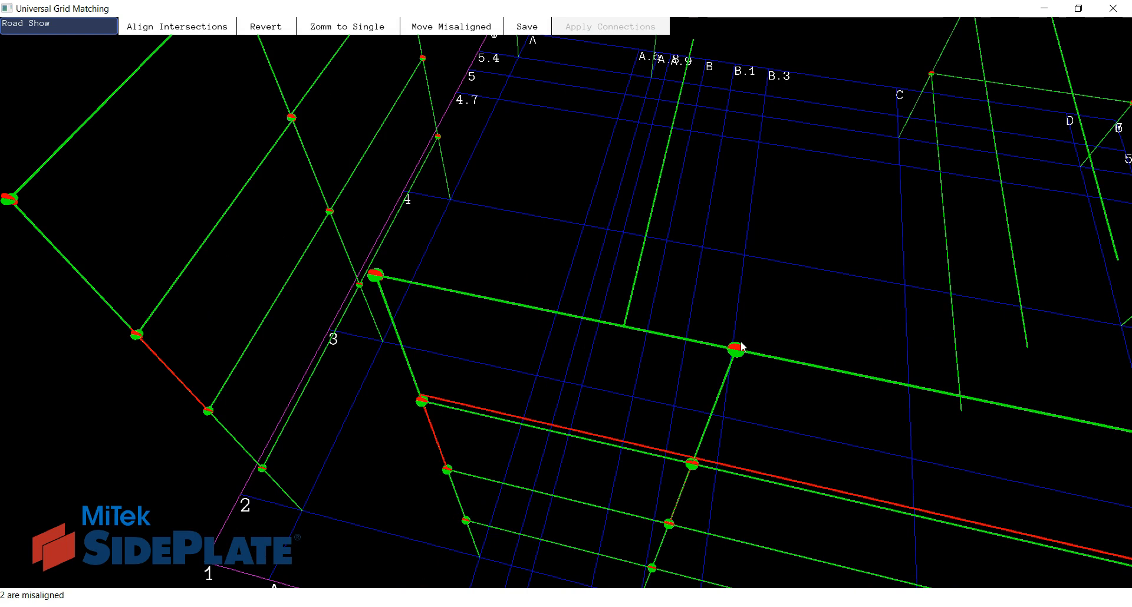
# - Inspect the overlaid grids for misalignments and zoom to the single misaligned red intersection
pyautogui.moveTo(741, 343); pyautogui.dragTo(811, 604, button='right')
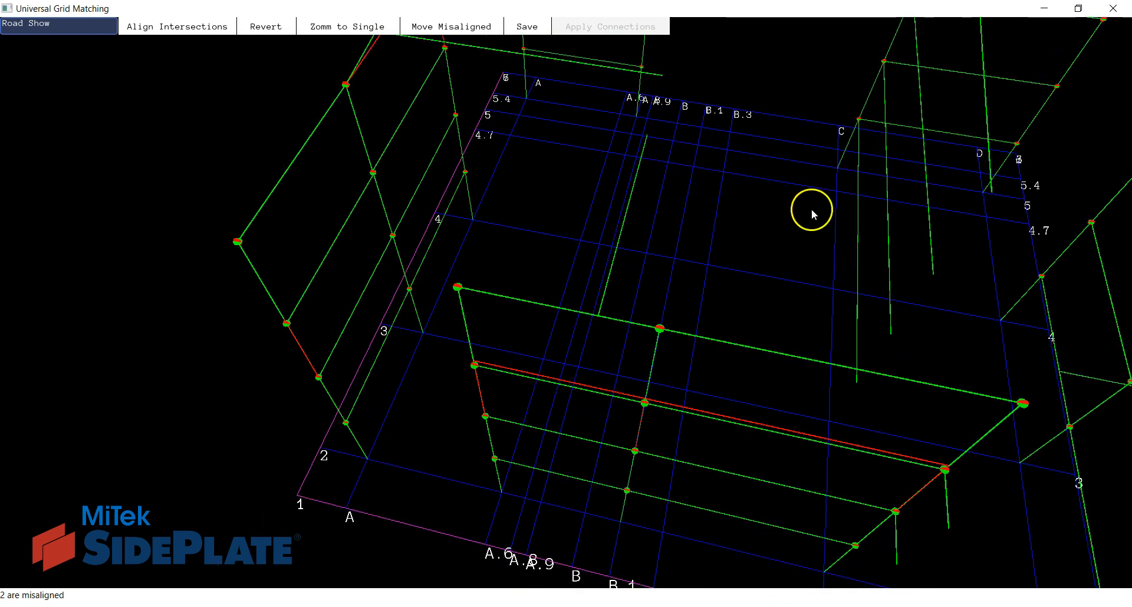
pyautogui.scroll(-2, 670, 290)
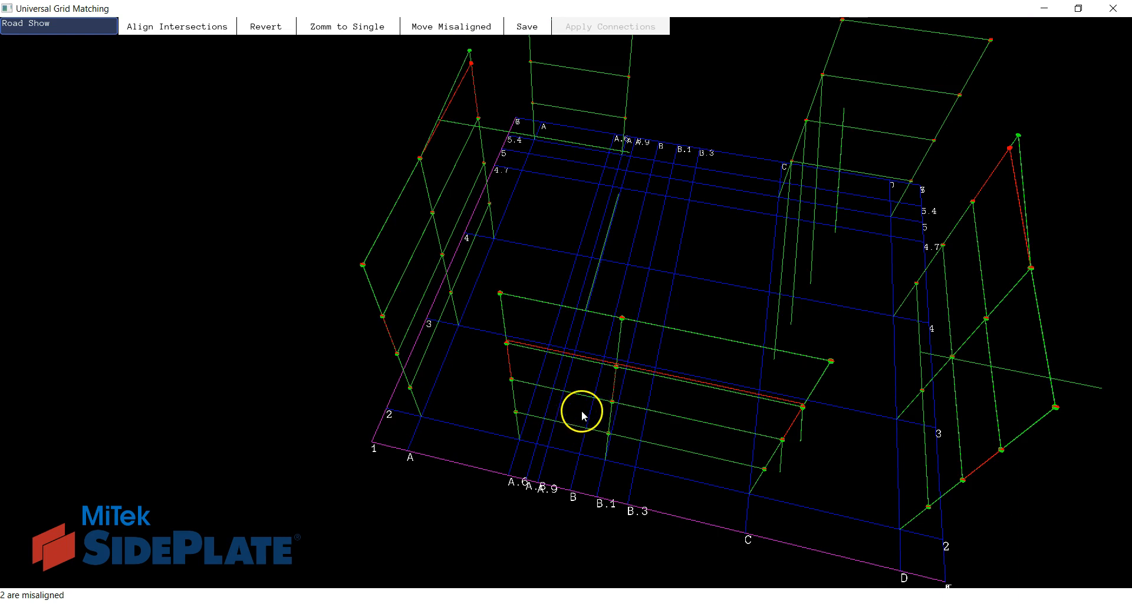
pyautogui.moveTo(633, 330); pyautogui.dragTo(600, 347, button='right')
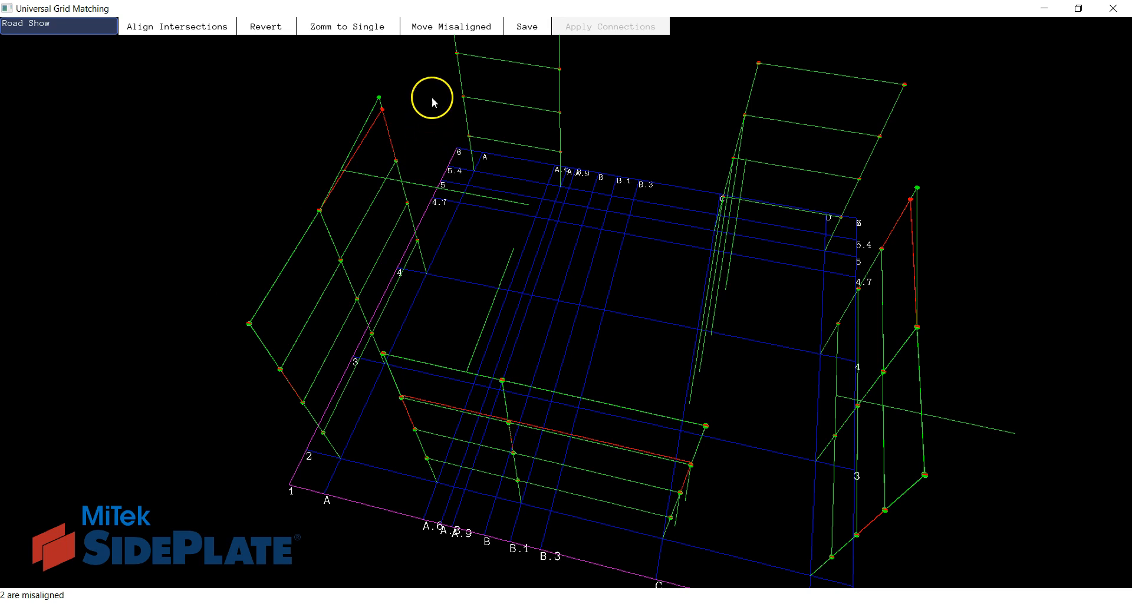
pyautogui.click(379, 31)
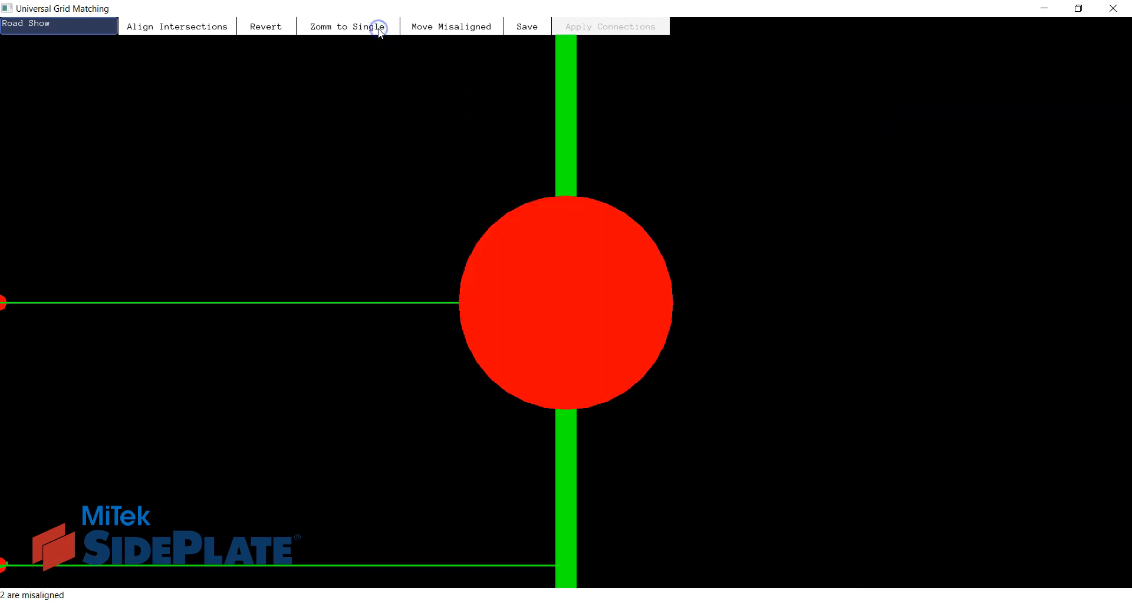
pyautogui.moveTo(599, 306); pyautogui.dragTo(441, 367)
pyautogui.scroll(-5, 441, 366)
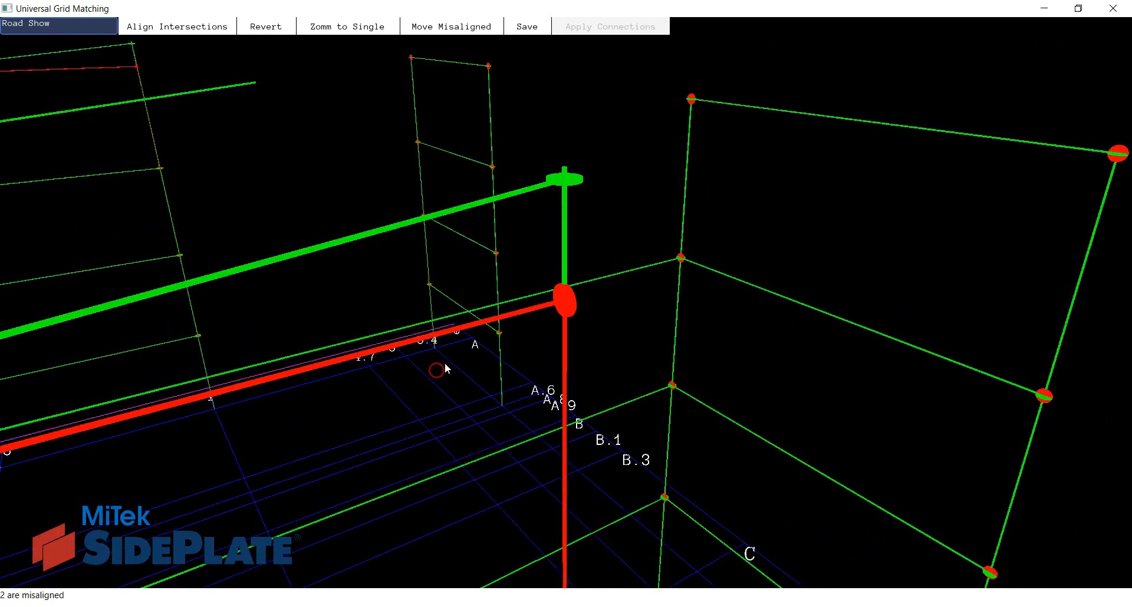
pyautogui.scroll(3, 487, 332)
# - Move the misaligned red intersection onto the green detailing intersection directly above it and save the alignment
pyautogui.click(466, 27)
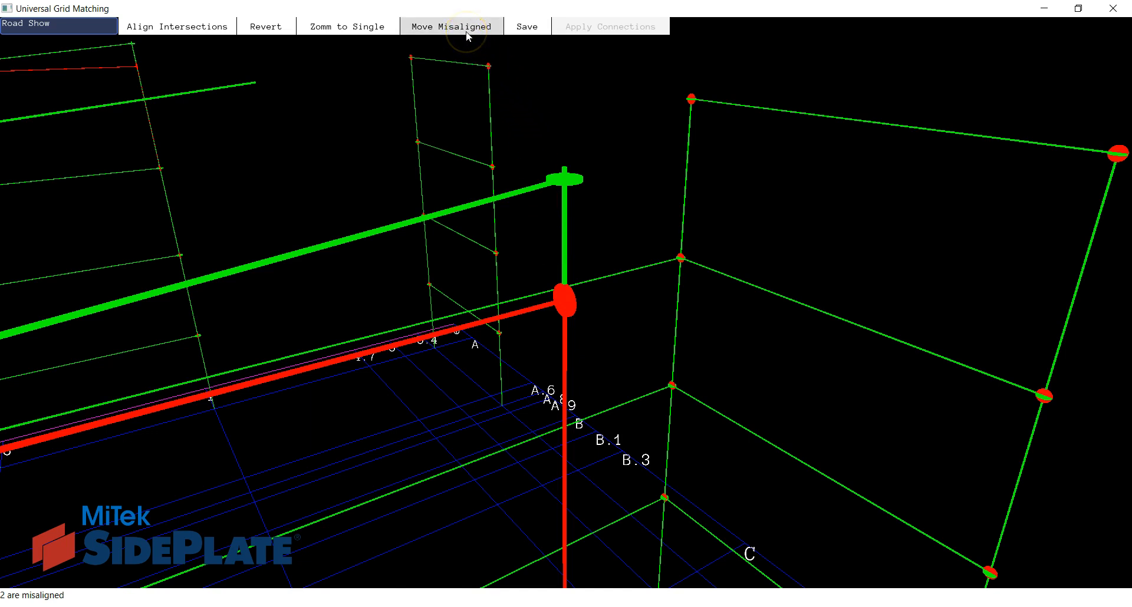
pyautogui.click(570, 298)
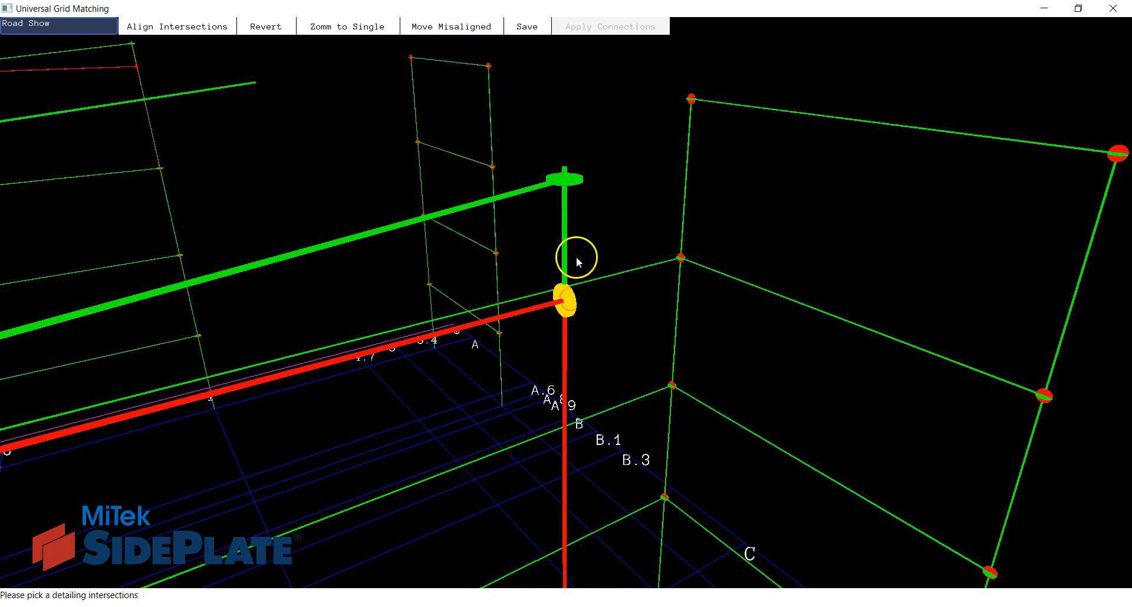
pyautogui.click(577, 183)
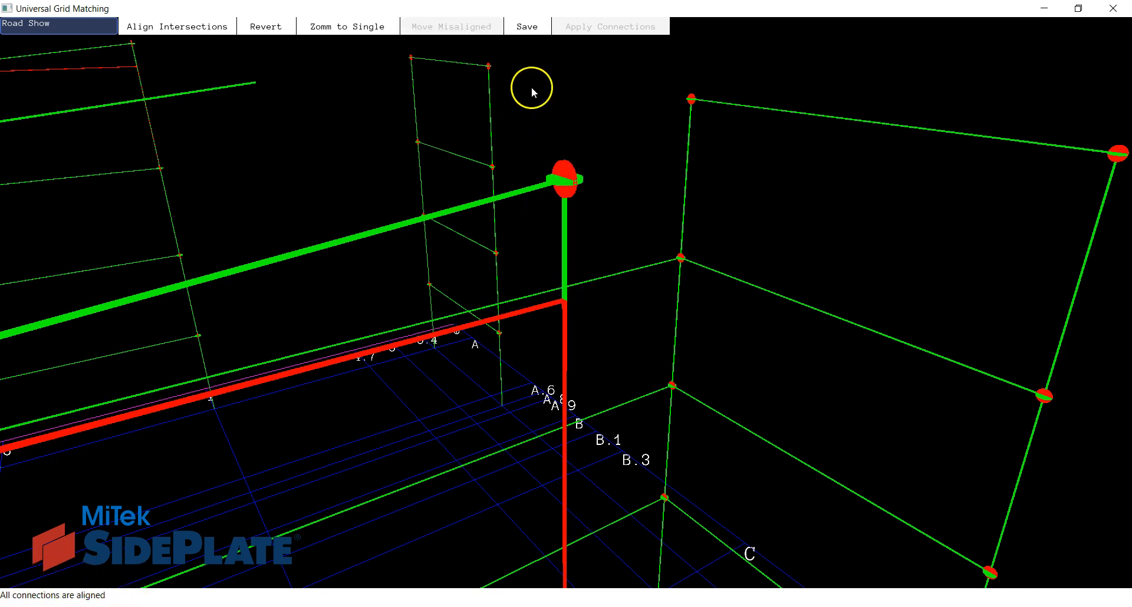
pyautogui.click(535, 37)
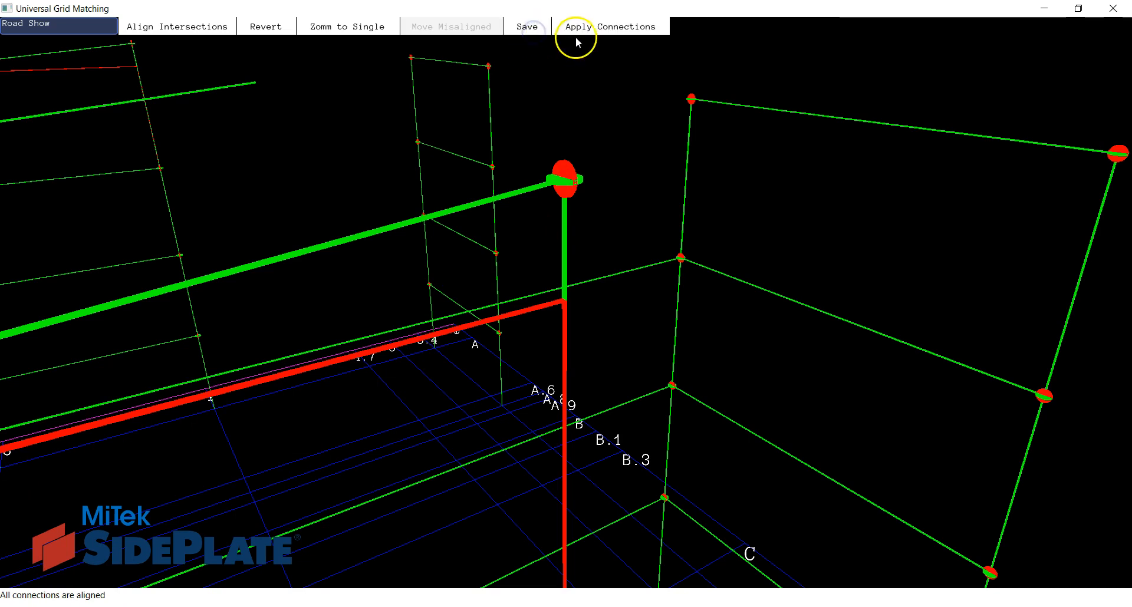
# - Apply the SidePlate connections to the steel model and close the Grid Matching Report
pyautogui.click(592, 37)
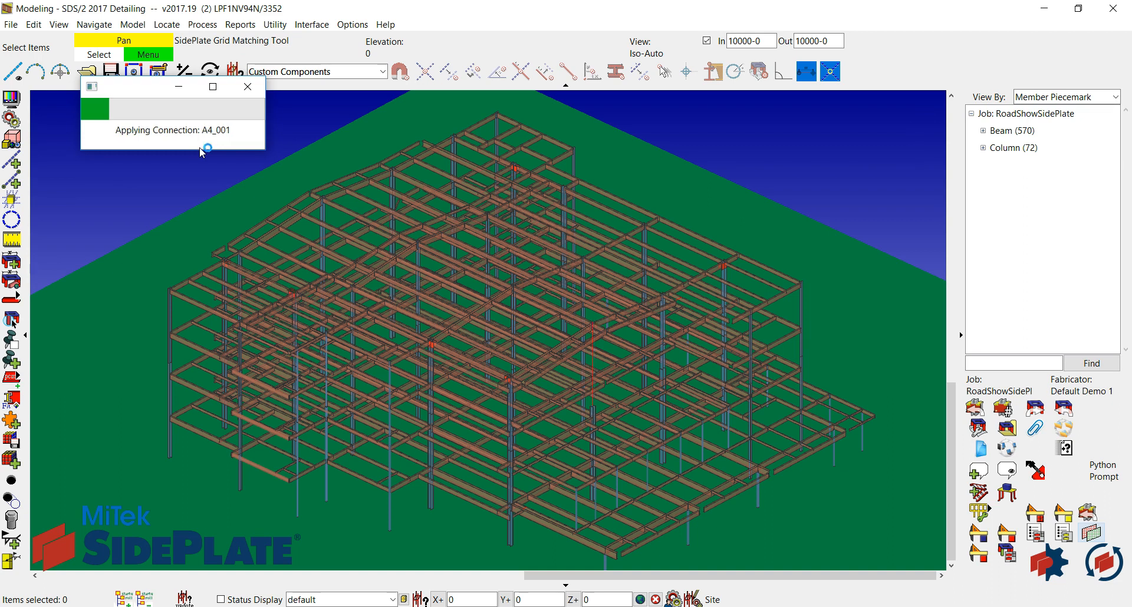
pyautogui.click(230, 232)
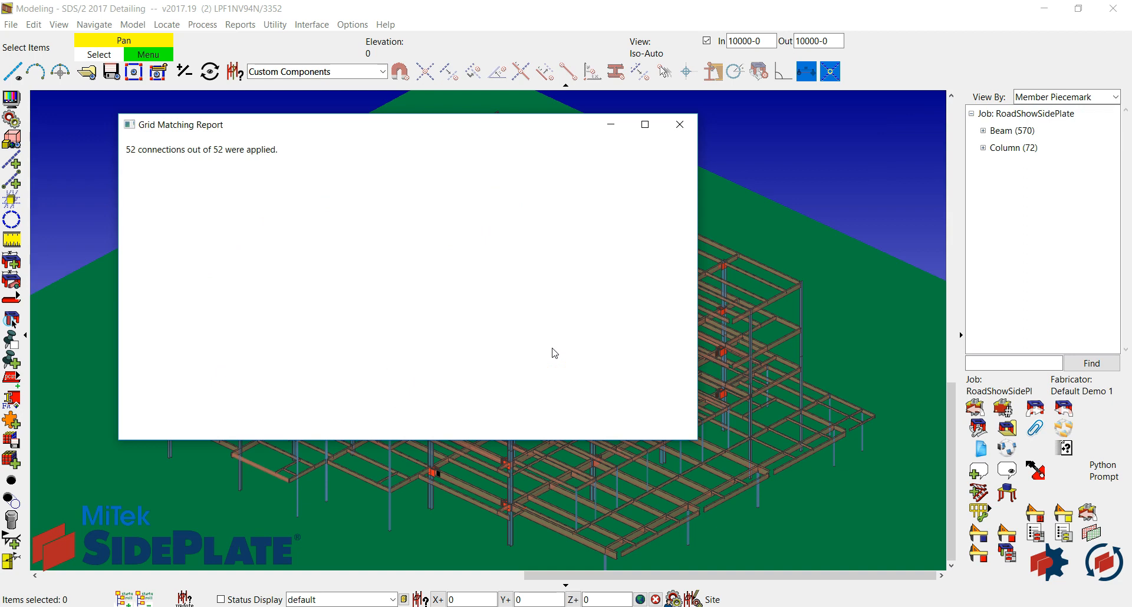
pyautogui.click(679, 124)
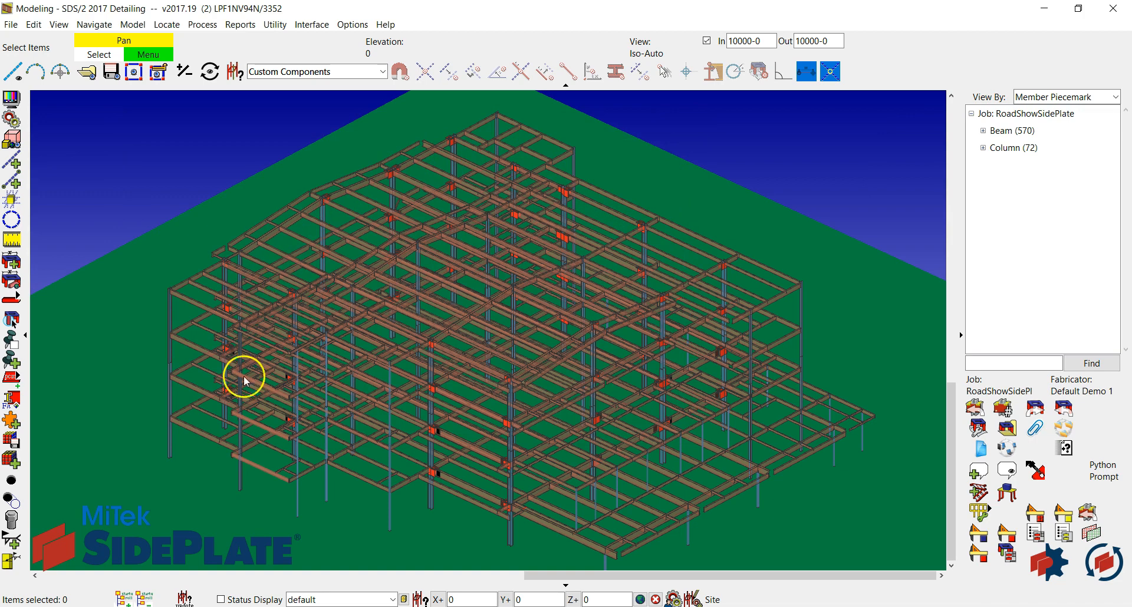
pyautogui.scroll(10, 437, 431)
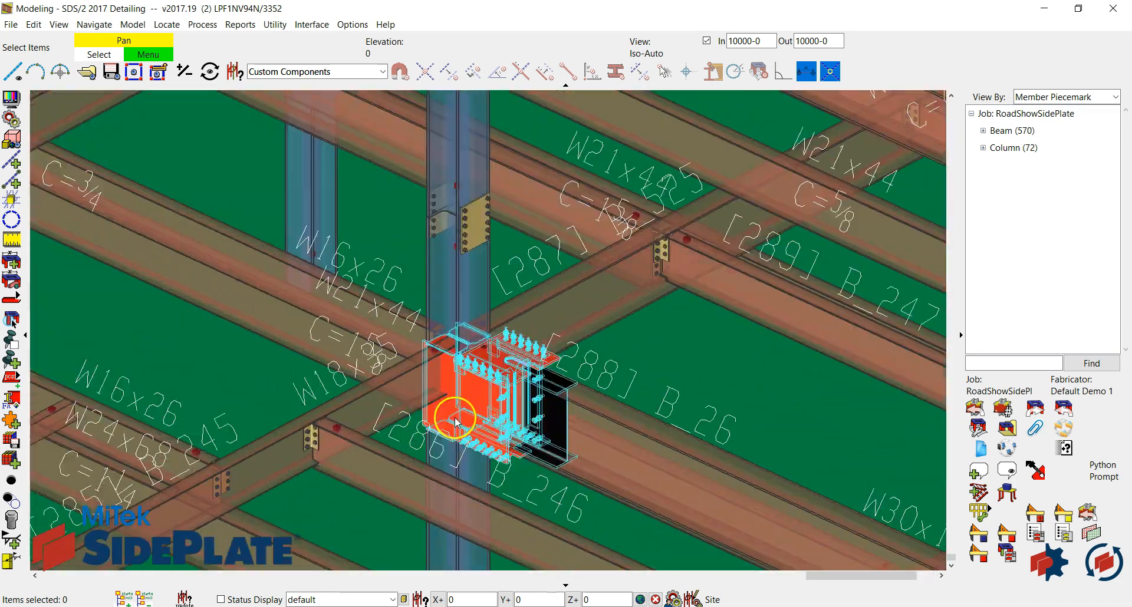